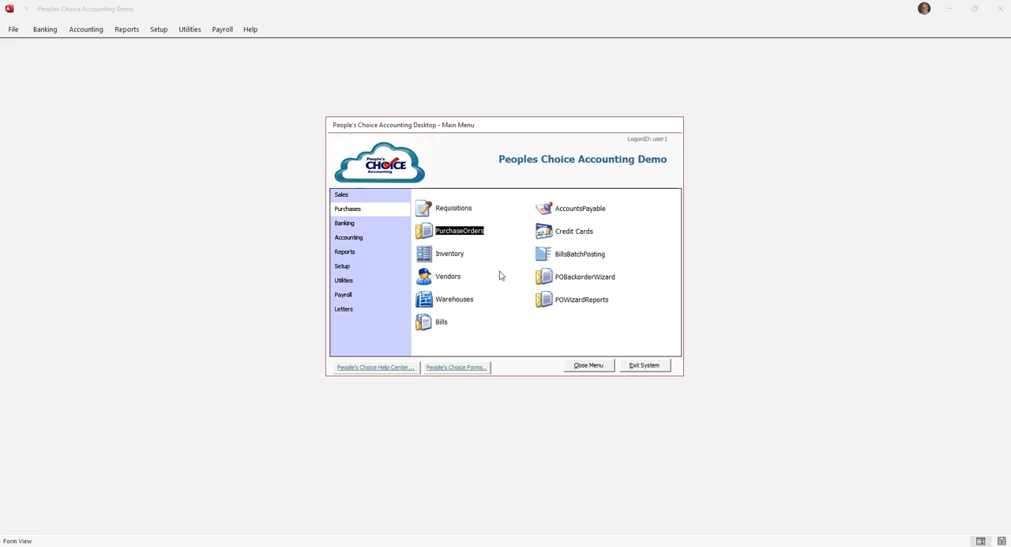
Review the default General Ledger accounts for bills and purchase orders in the company information, and close the setup.
{"action": "left_click", "coordinate": [345, 267]}
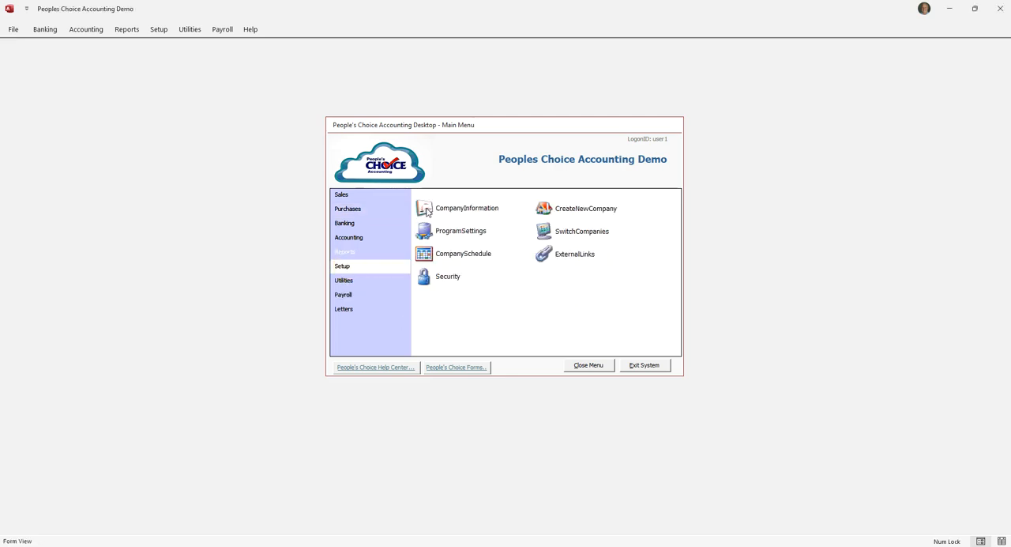
{"action": "left_click", "coordinate": [427, 208]}
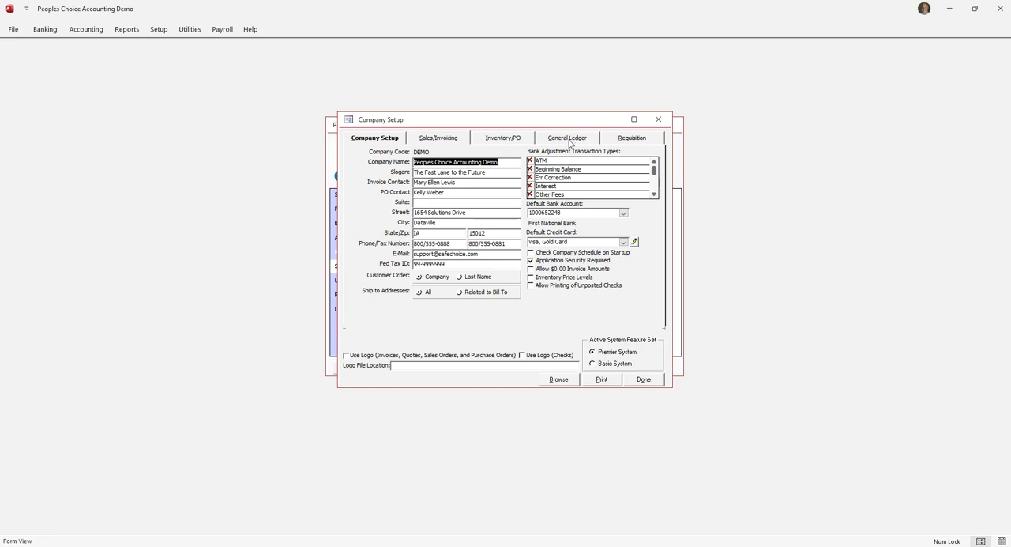
{"action": "left_click", "coordinate": [569, 139]}
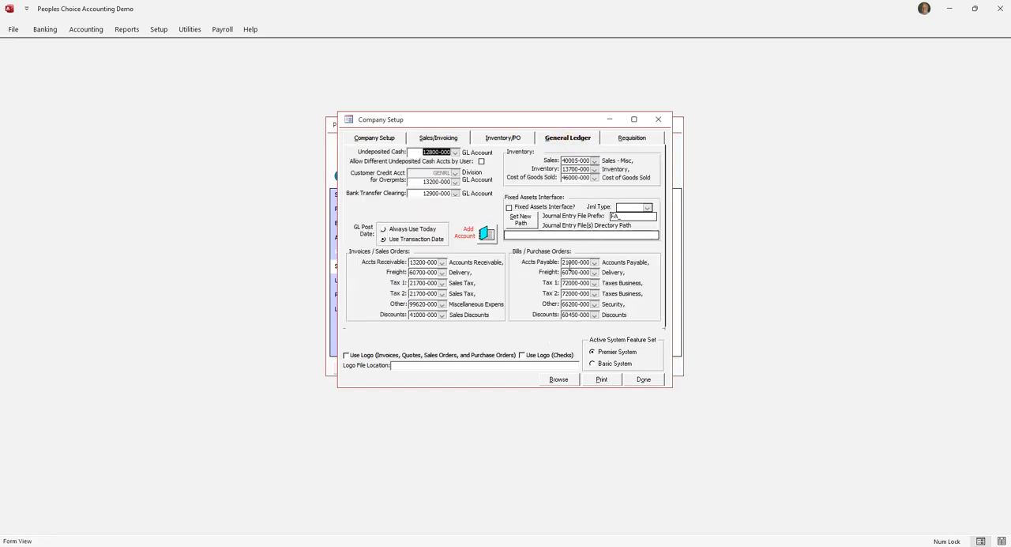
{"action": "left_click", "coordinate": [645, 383]}
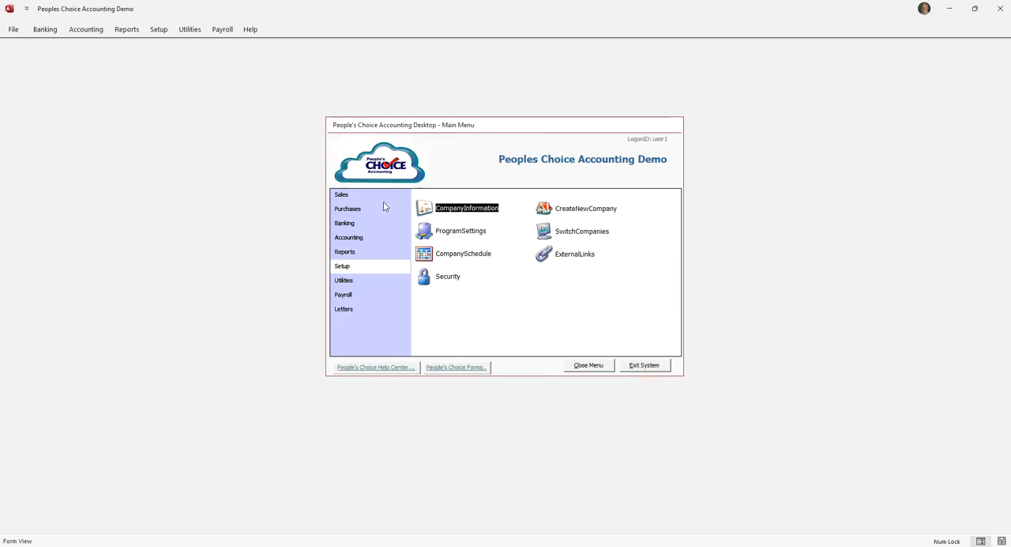
View the list of existing supplier bills in the purchases area and close it without opening a bill.
{"action": "left_click", "coordinate": [353, 211]}
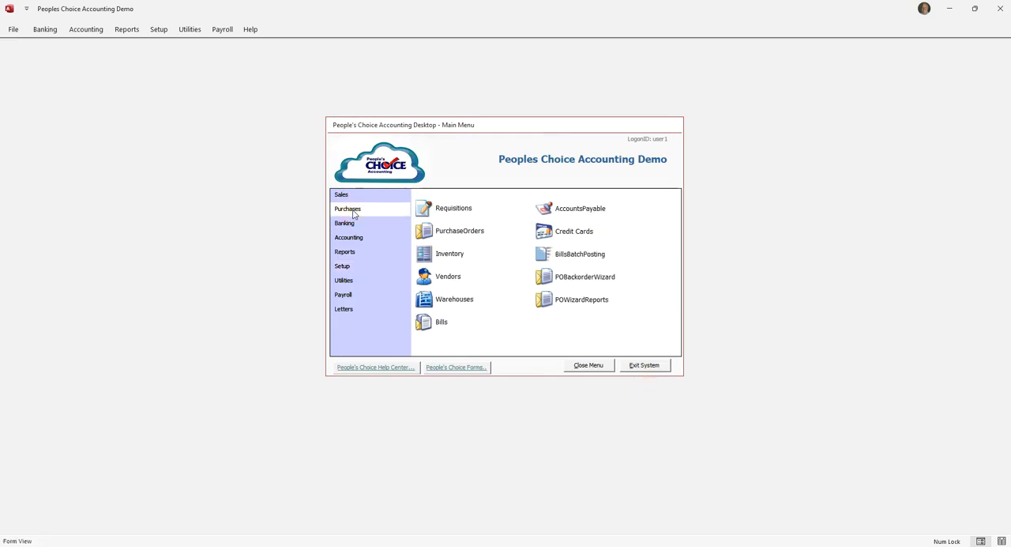
{"action": "left_click", "coordinate": [424, 323]}
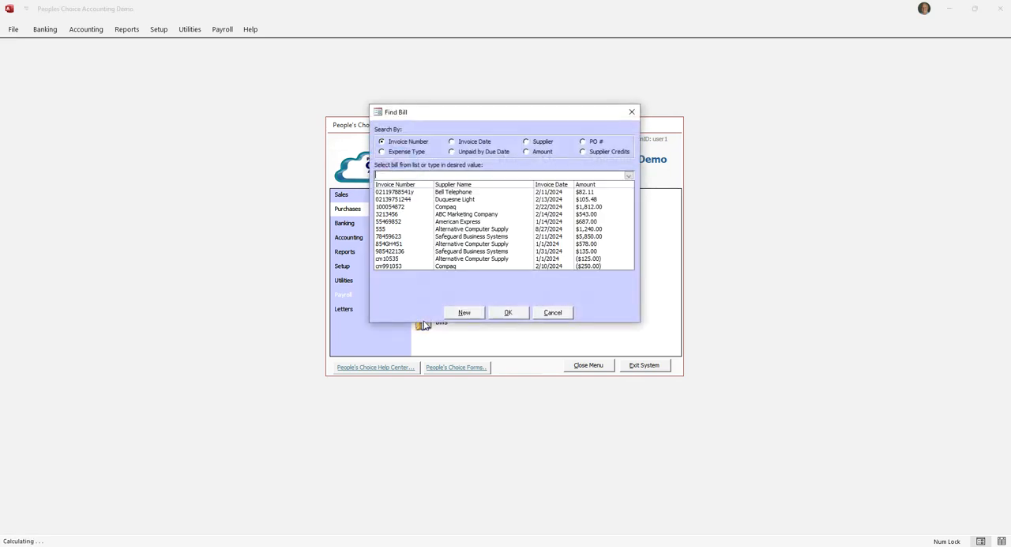
{"action": "left_click", "coordinate": [552, 313]}
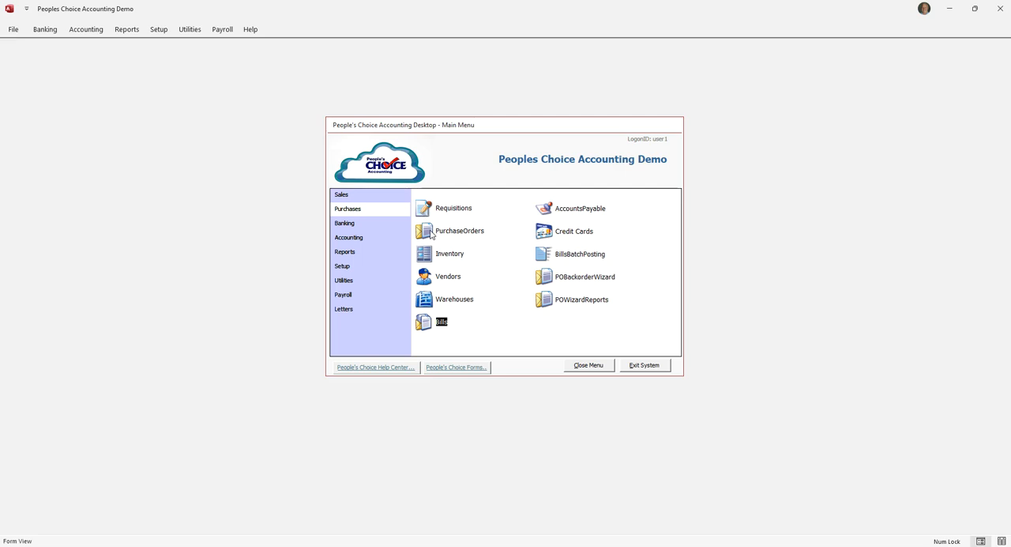
Create a sales invoice for all items on the Bell Telephone purchase order dated 9/13/2024, and close the resulting invoice.
{"action": "left_click", "coordinate": [432, 231]}
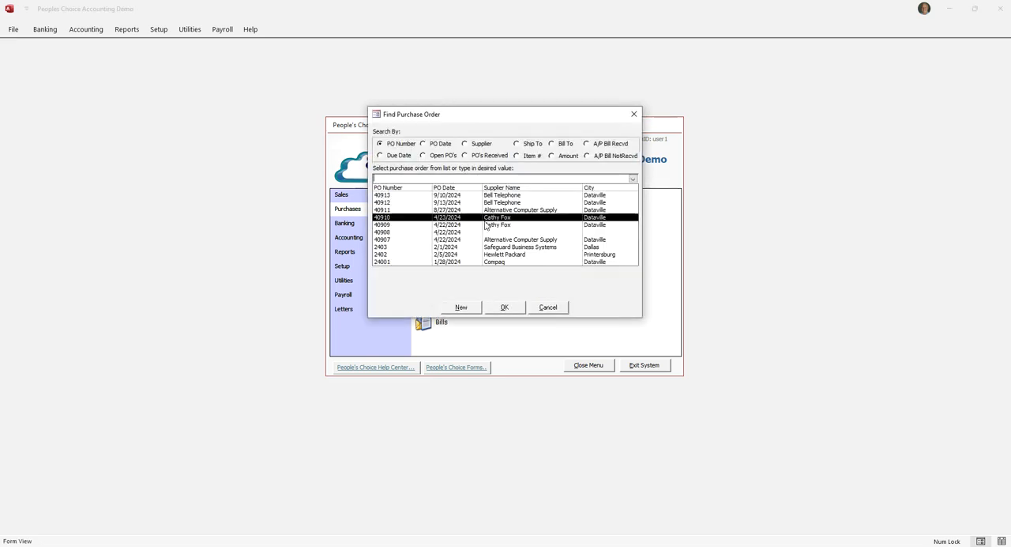
{"action": "double_click", "coordinate": [496, 203]}
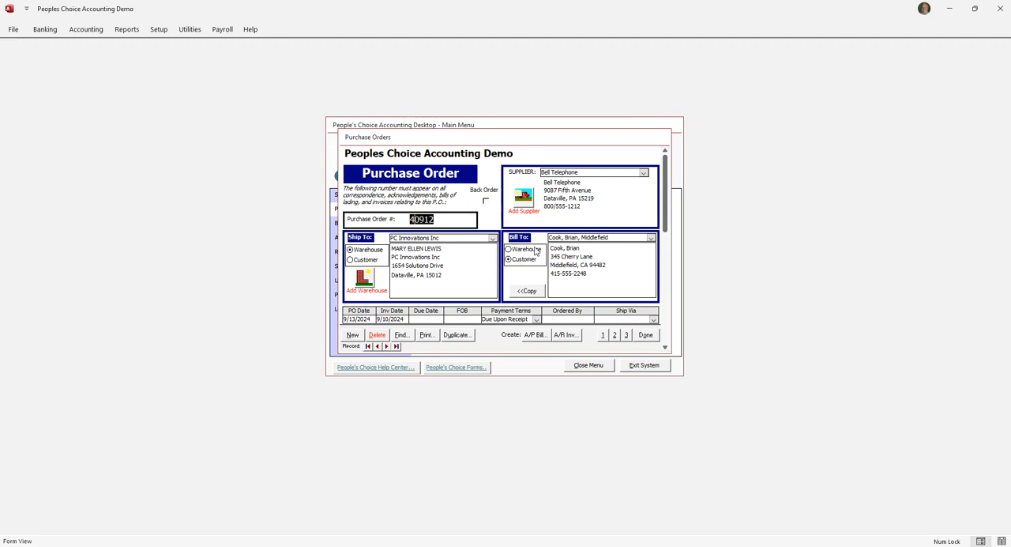
{"action": "left_click", "coordinate": [615, 335]}
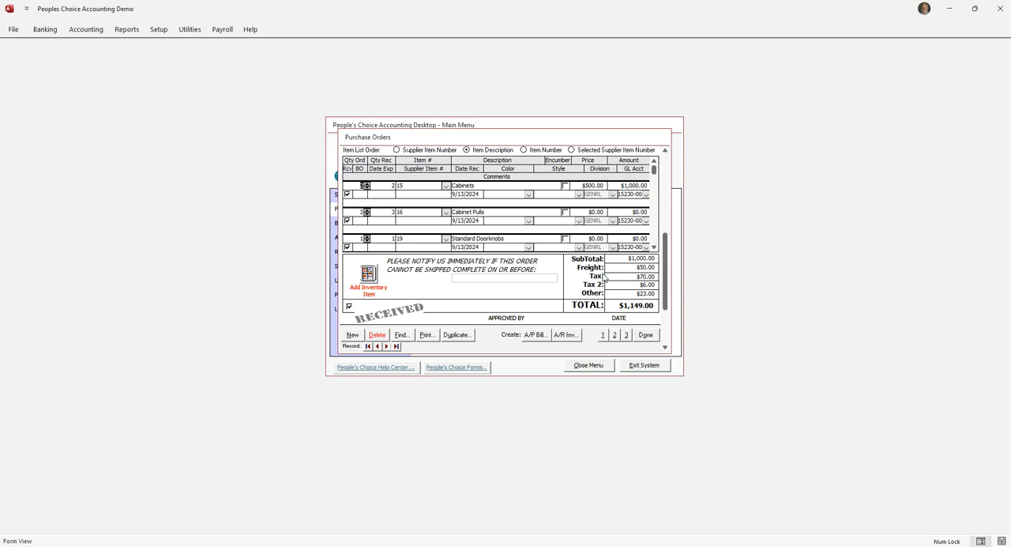
{"action": "left_click", "coordinate": [567, 335]}
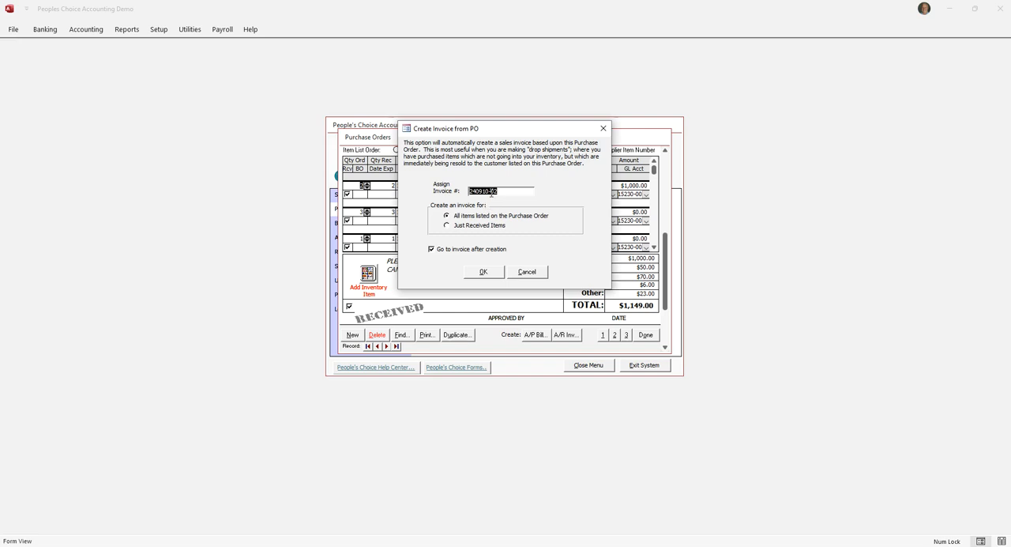
{"action": "left_click", "coordinate": [483, 271]}
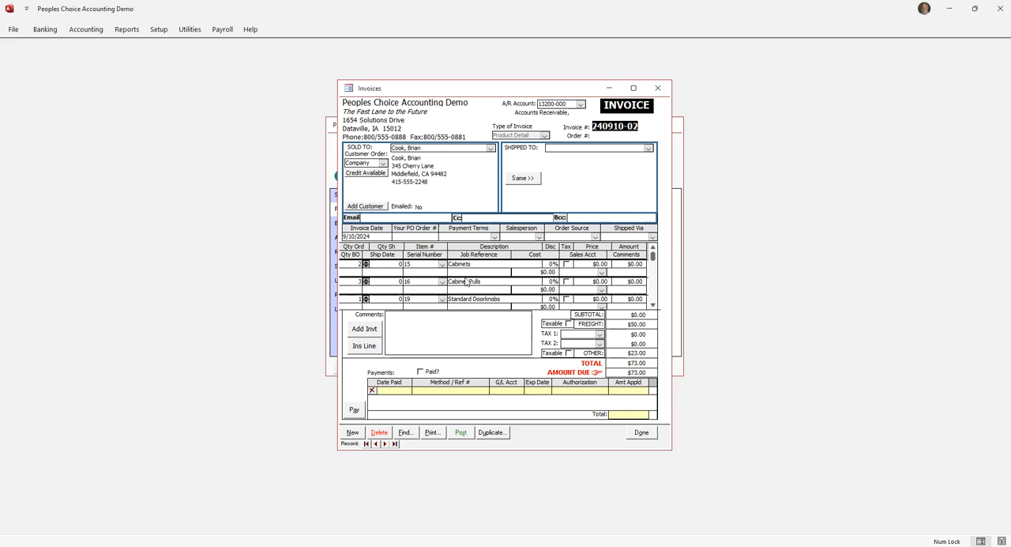
{"action": "left_click", "coordinate": [640, 431]}
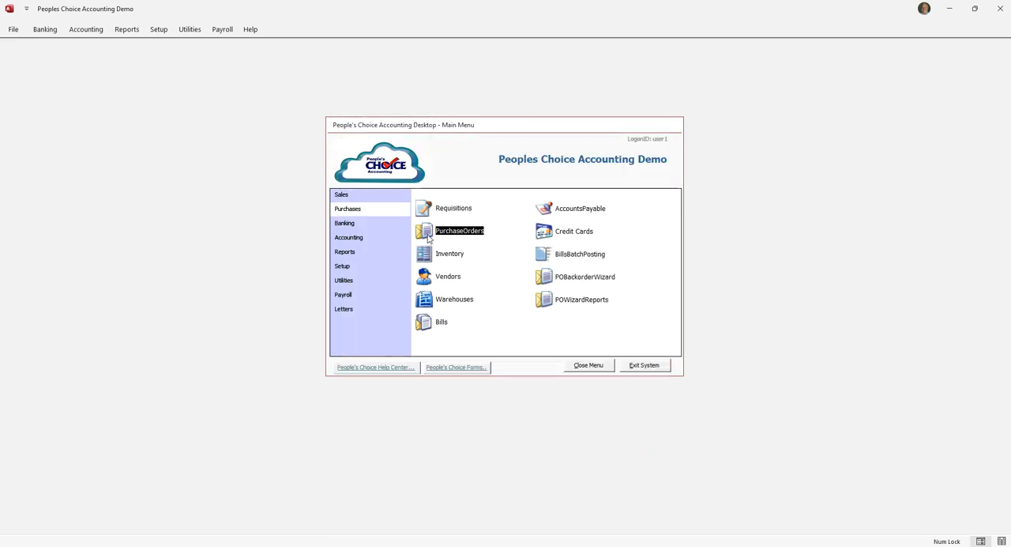
Create accounts payable bill 34553 dated 9/25/2024 for the received items on the Bell Telephone purchase order dated 9/13/2024.
{"action": "left_click", "coordinate": [428, 238]}
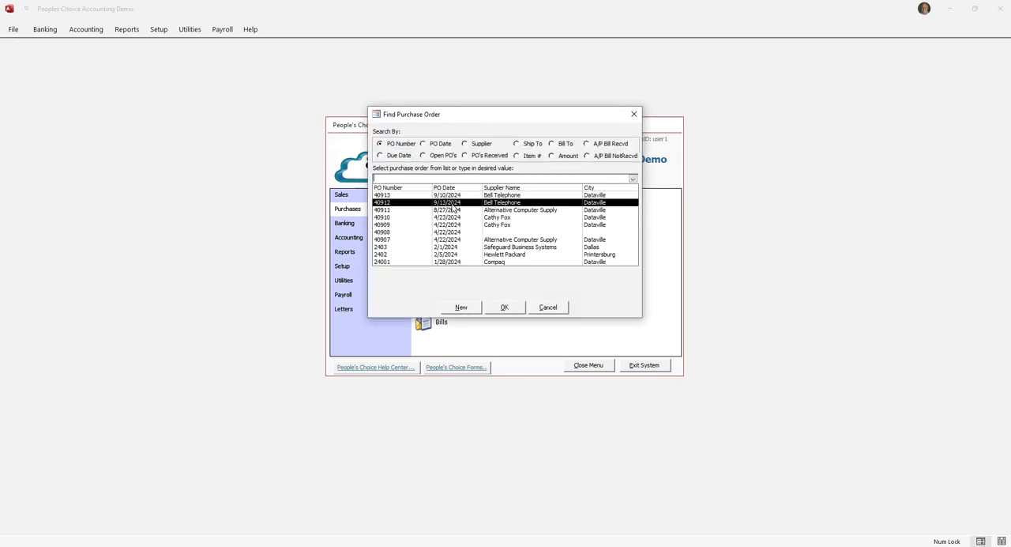
{"action": "left_click", "coordinate": [452, 202]}
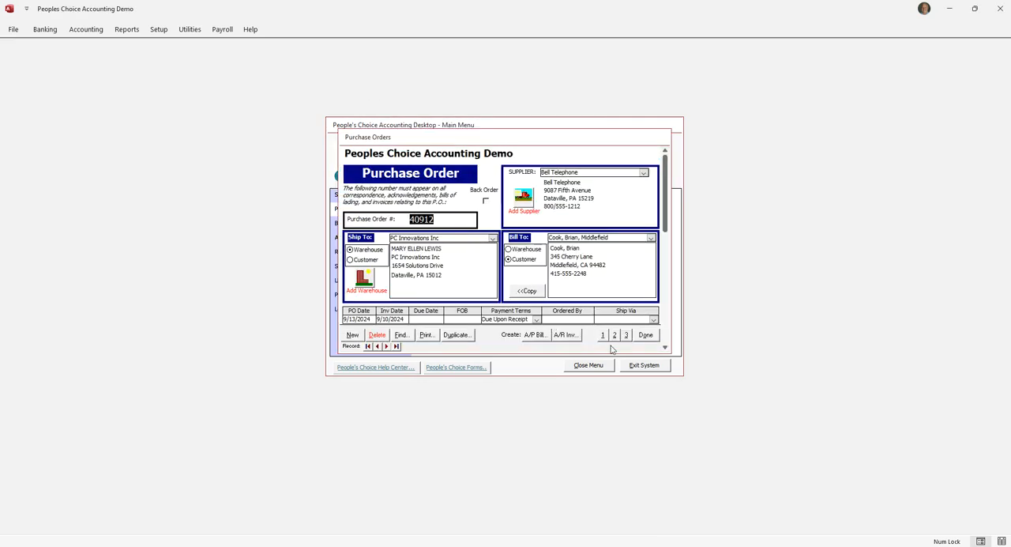
{"action": "left_click", "coordinate": [614, 334]}
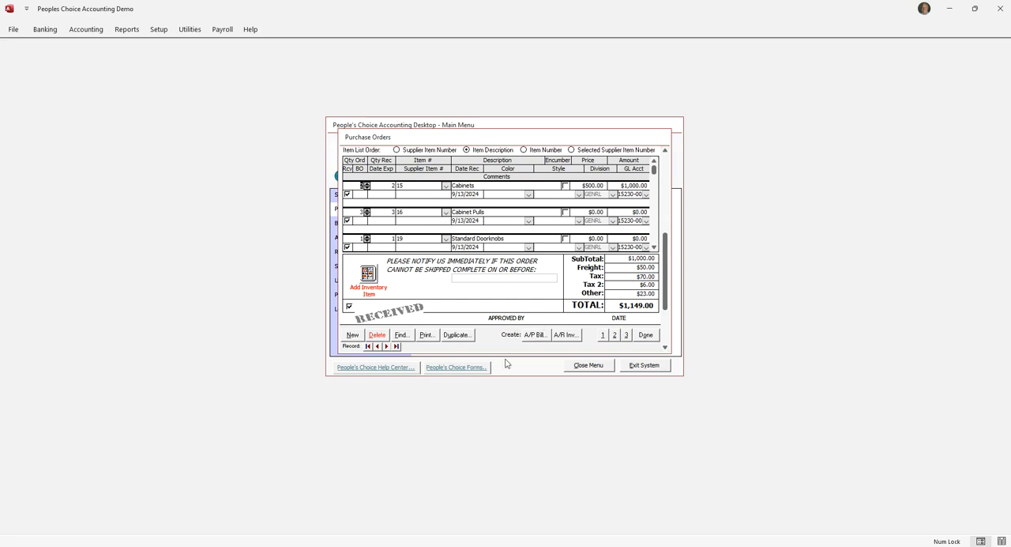
{"action": "left_click", "coordinate": [535, 337]}
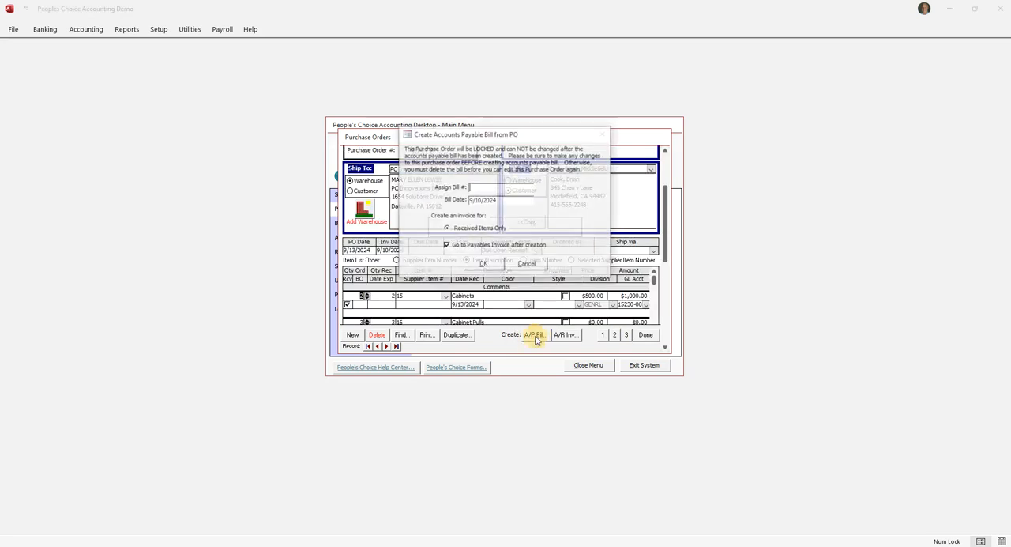
{"action": "left_click", "coordinate": [480, 188]}
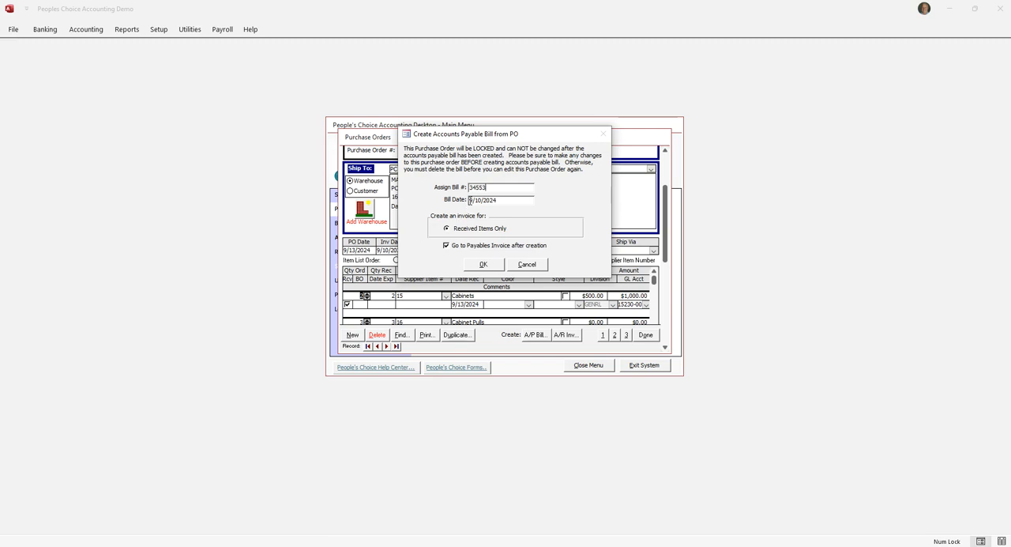
{"action": "left_click", "coordinate": [470, 201]}
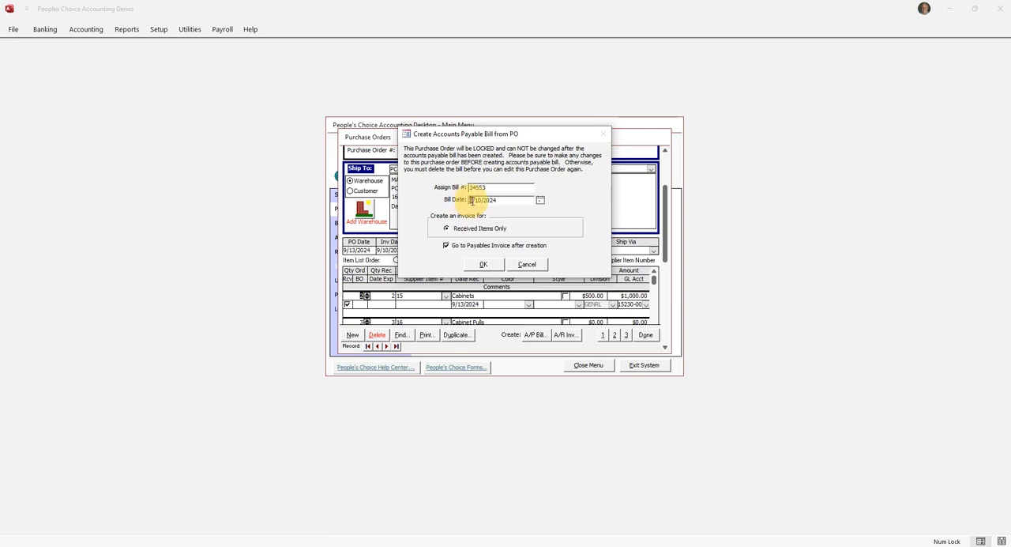
{"action": "left_click", "coordinate": [478, 200]}
{"action": "type", "text": "25"}
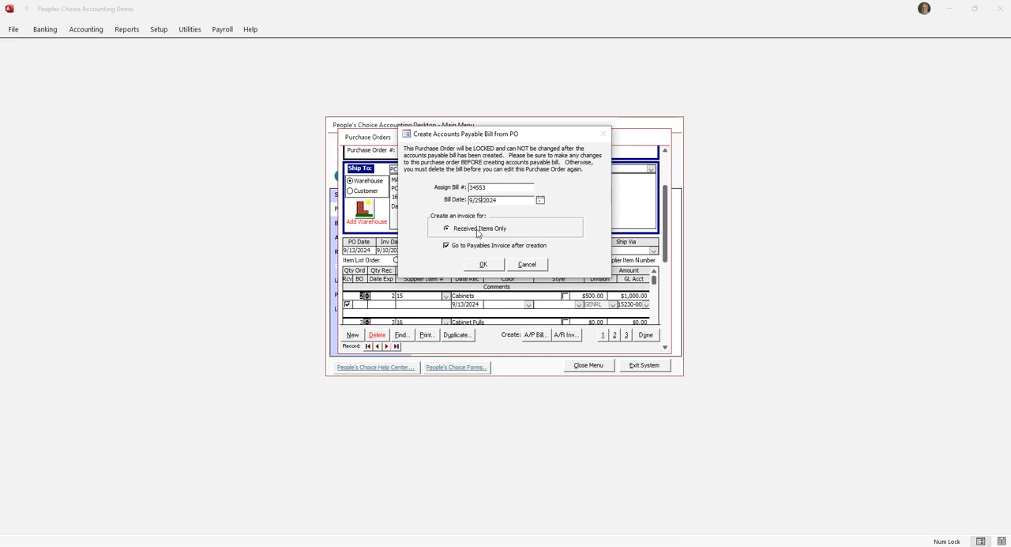
{"action": "left_click", "coordinate": [484, 265]}
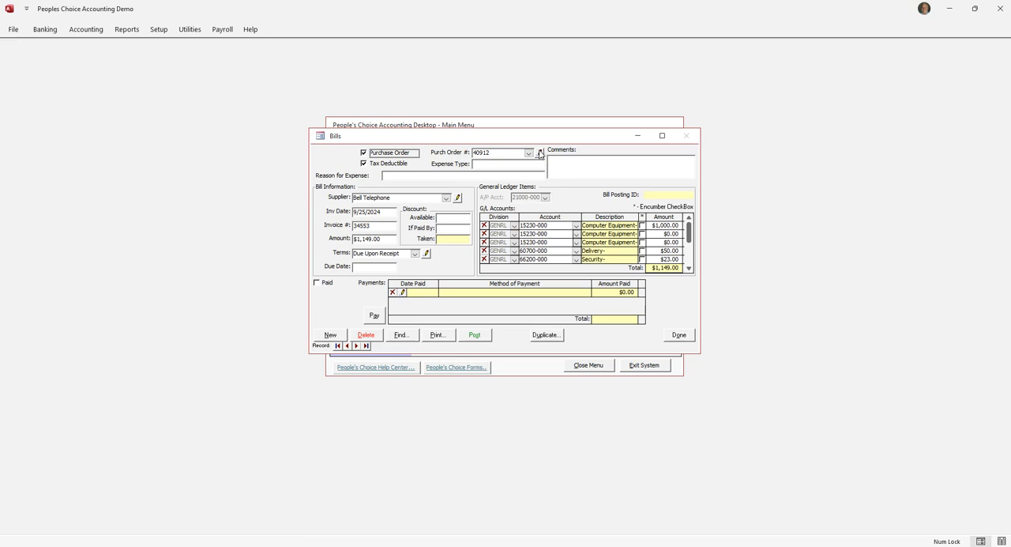
Open the purchase order linked to the bill, inspect its header, line items and totals, and return to the bill.
{"action": "left_click", "coordinate": [539, 152]}
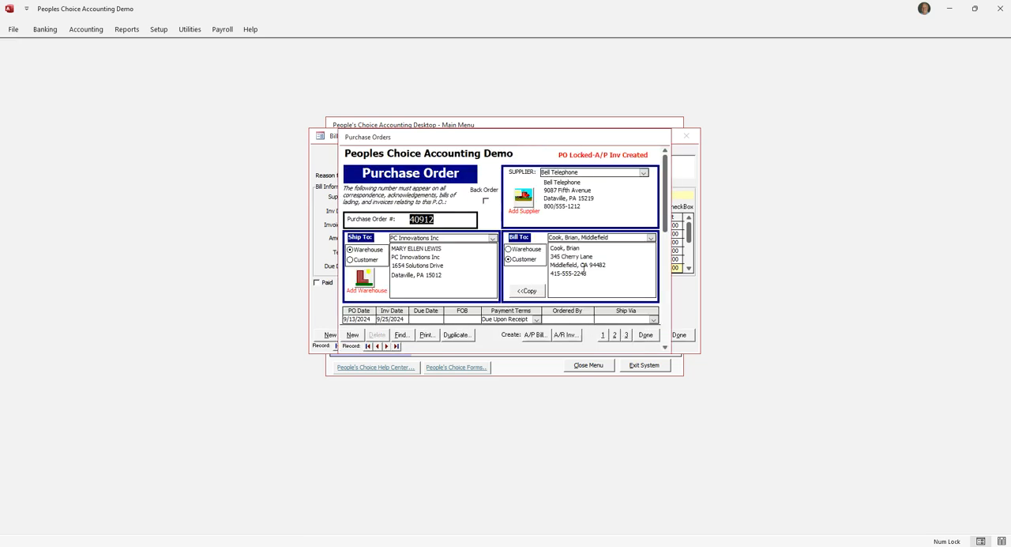
{"action": "left_click", "coordinate": [614, 334]}
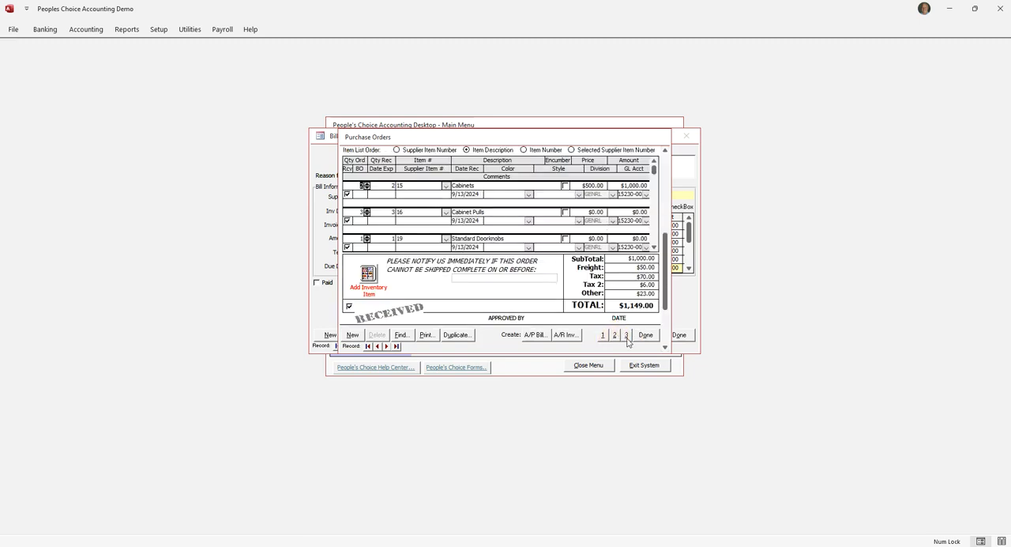
{"action": "left_click", "coordinate": [603, 335]}
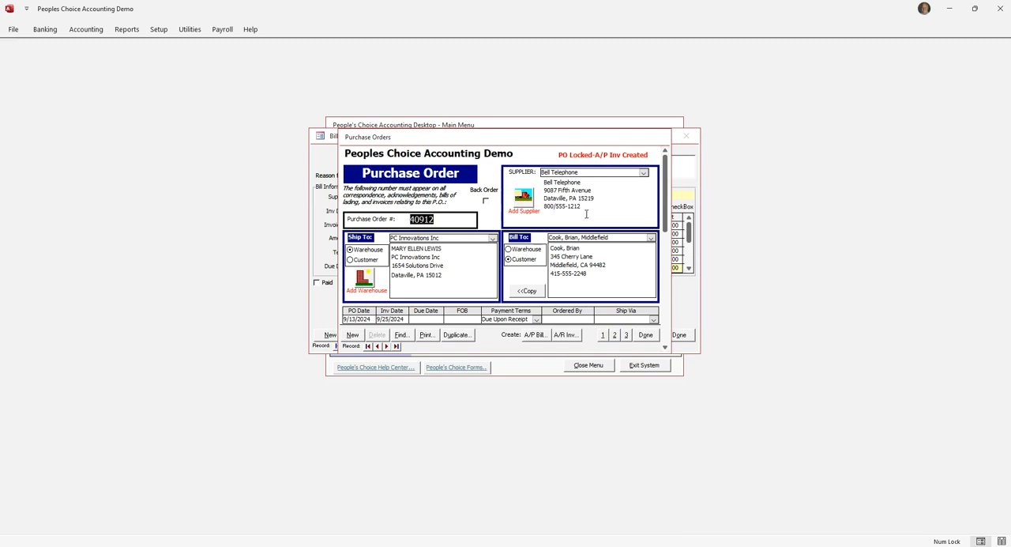
{"action": "left_click", "coordinate": [645, 335]}
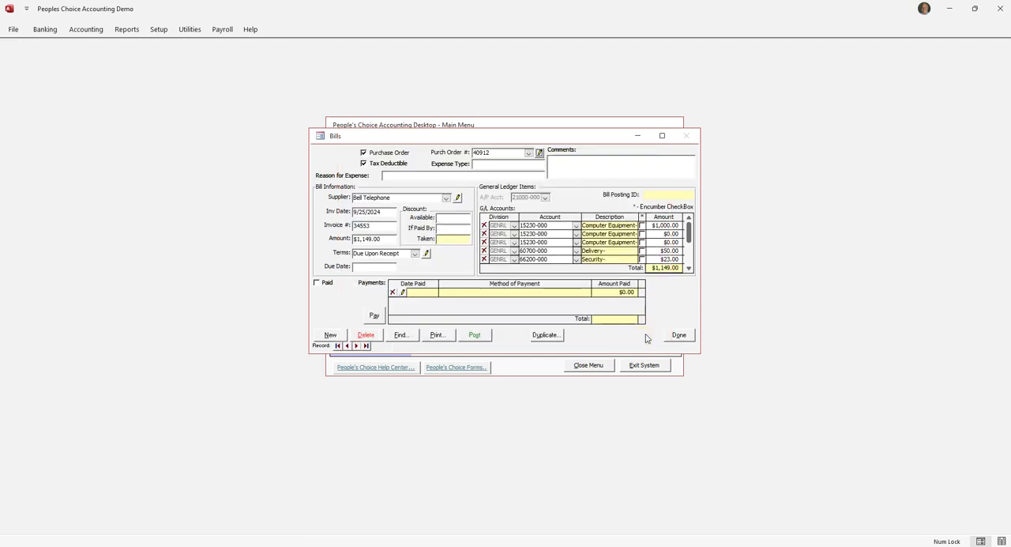
Delete the Bell Telephone bill 34553 and leave the bill search without choosing another bill.
{"action": "left_click", "coordinate": [366, 338]}
{"action": "left_click", "coordinate": [525, 316]}
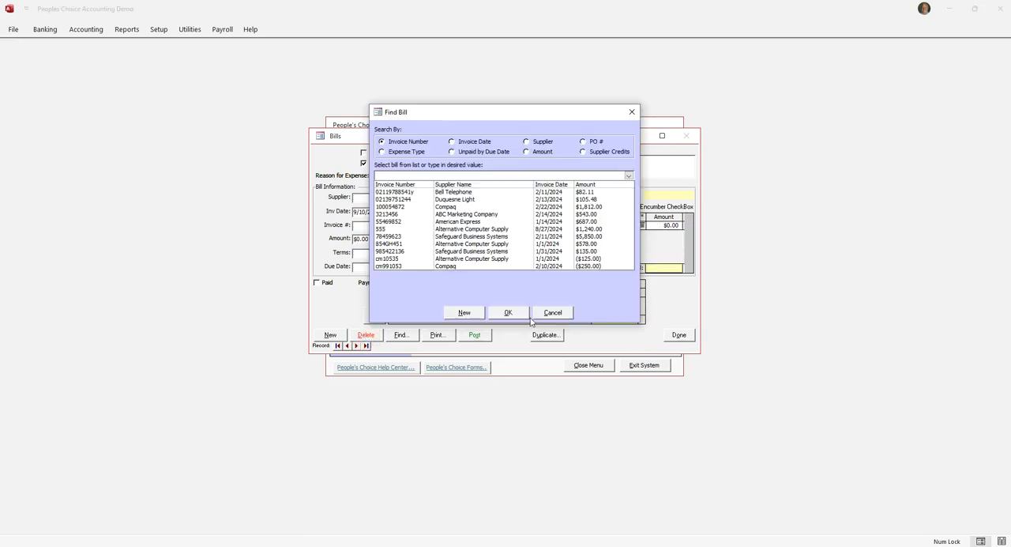
{"action": "left_click", "coordinate": [552, 313]}
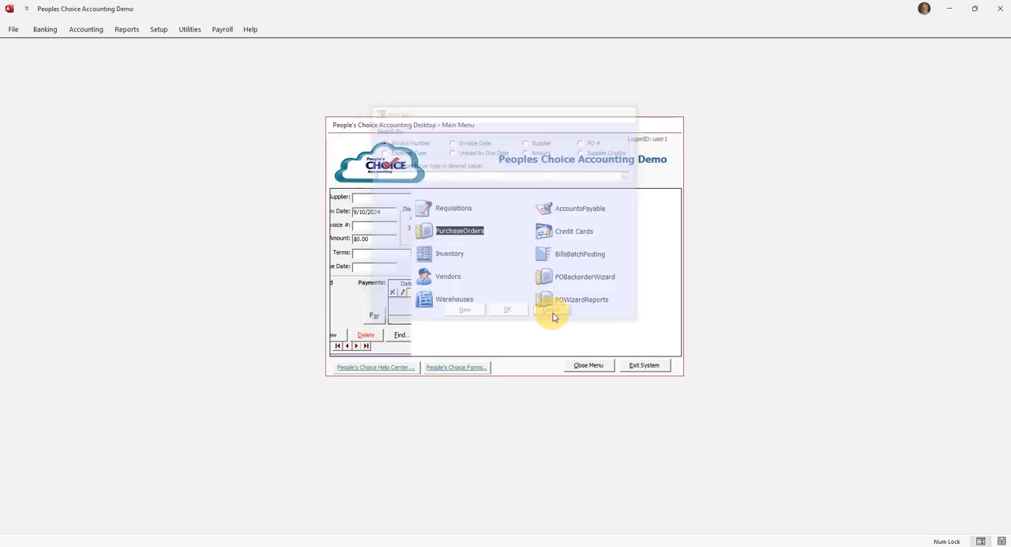
Set the Other charge to $25.00 on the Bell Telephone purchase order dated 9/13/2024.
{"action": "left_click", "coordinate": [433, 235]}
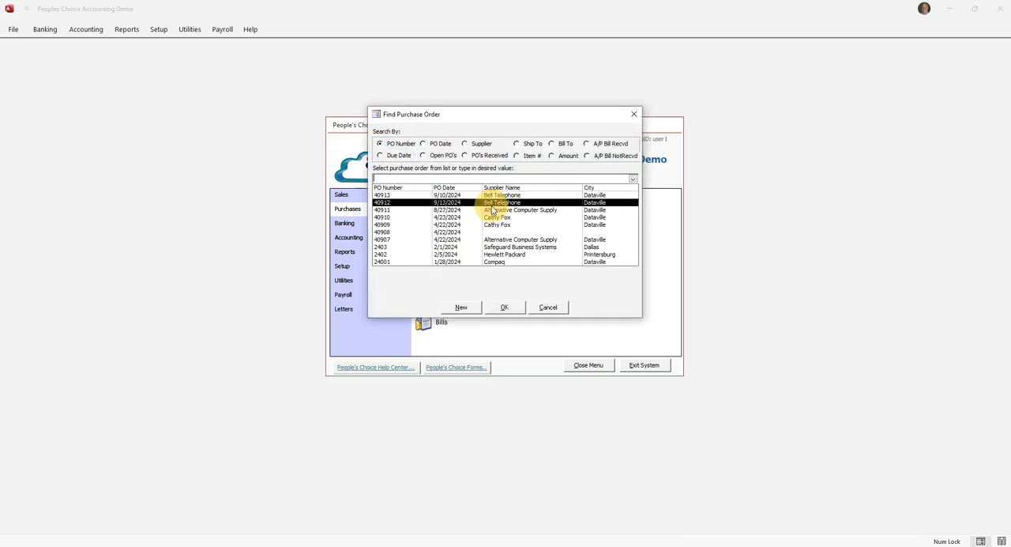
{"action": "left_click", "coordinate": [490, 203]}
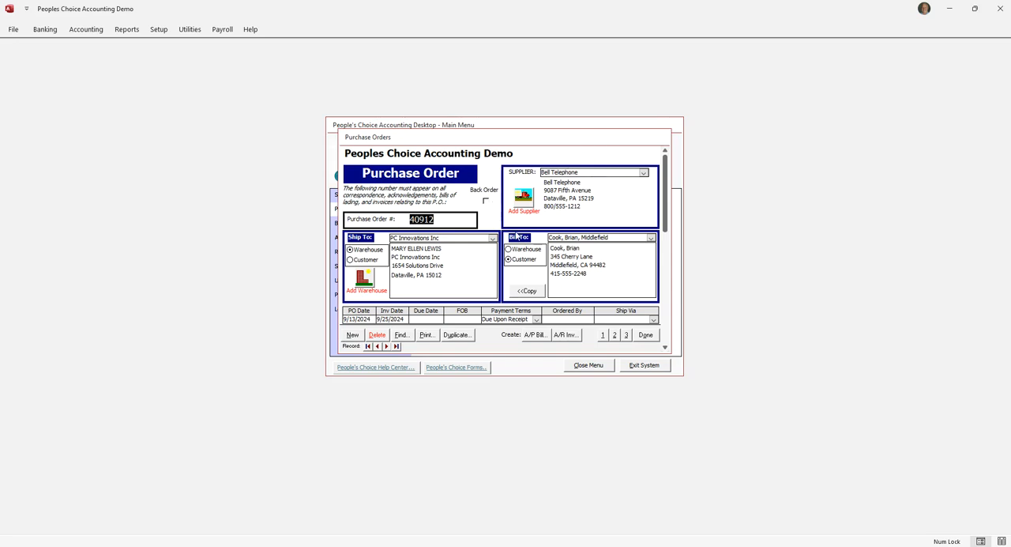
{"action": "left_click", "coordinate": [616, 335]}
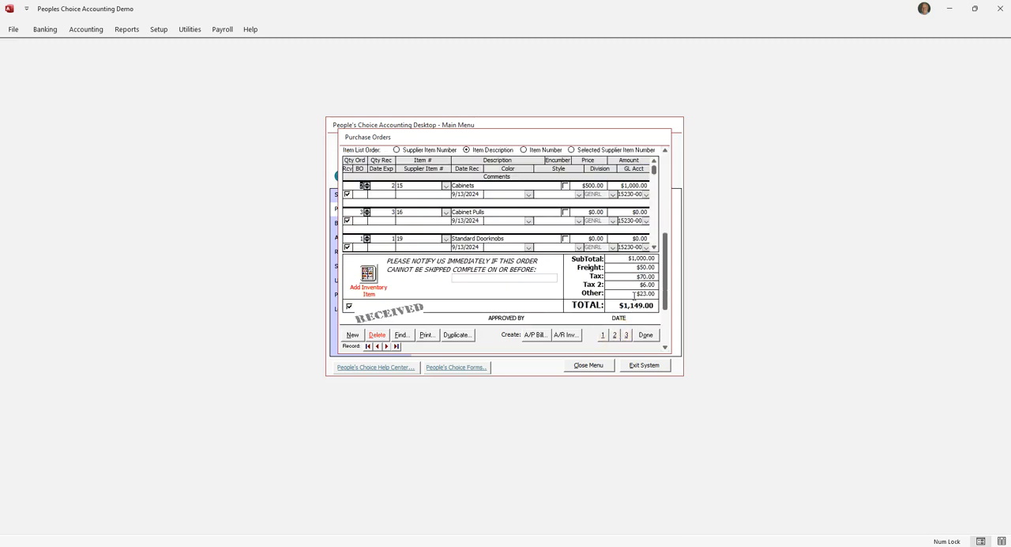
{"action": "left_click_drag", "start_coordinate": [636, 293], "coordinate": [699, 299]}
{"action": "type", "text": "25"}
{"action": "key", "text": "Tab"}
Create accounts payable bill 3223 dated 9/25/2024 for the purchase order's received items, and close the new bill.
{"action": "left_click", "coordinate": [535, 335]}
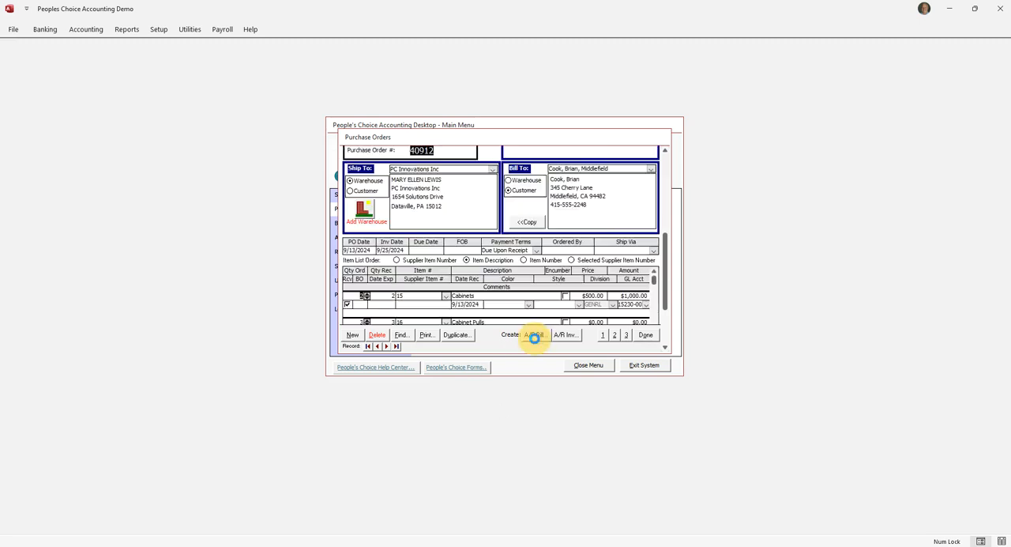
{"action": "left_click", "coordinate": [471, 188]}
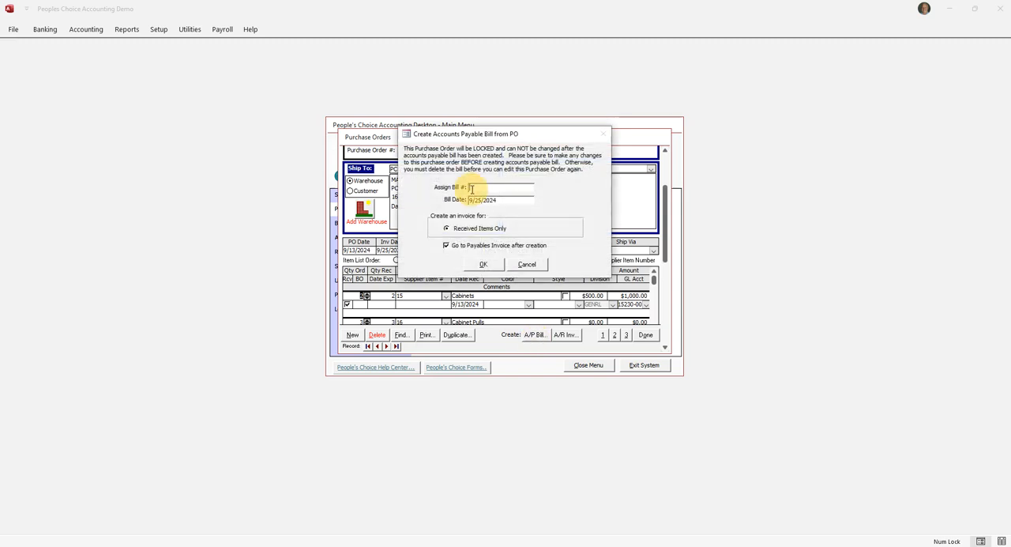
{"action": "type", "text": "3223"}
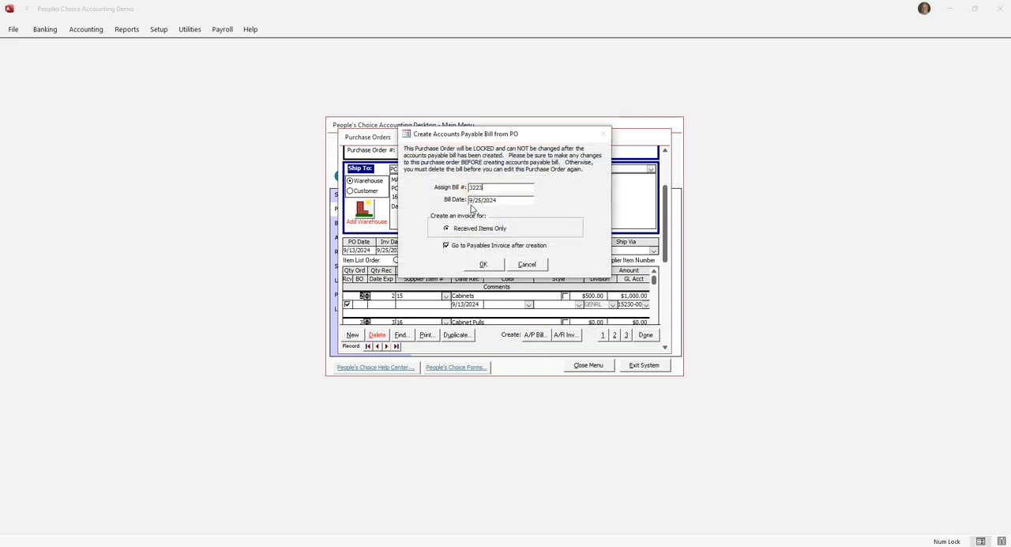
{"action": "left_click", "coordinate": [483, 263]}
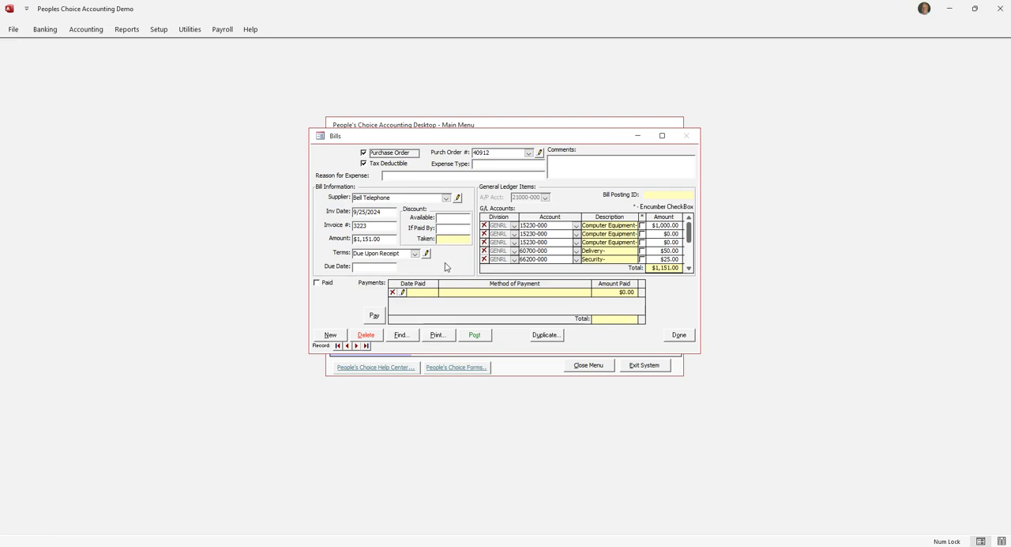
{"action": "left_click", "coordinate": [679, 335]}
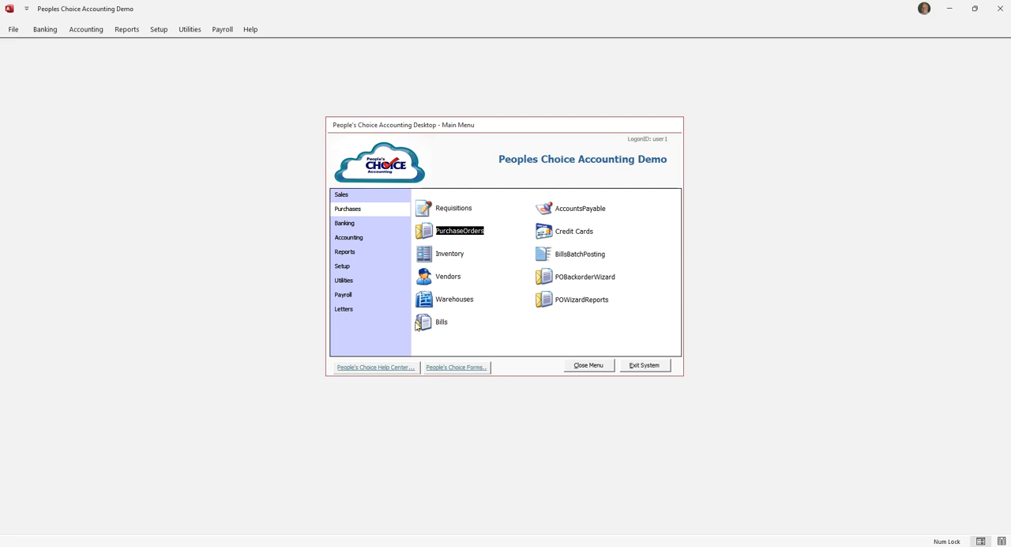
Open the Bell Telephone purchase order dated 9/13/2024 and review its header, line items and totals.
{"action": "left_click", "coordinate": [430, 234]}
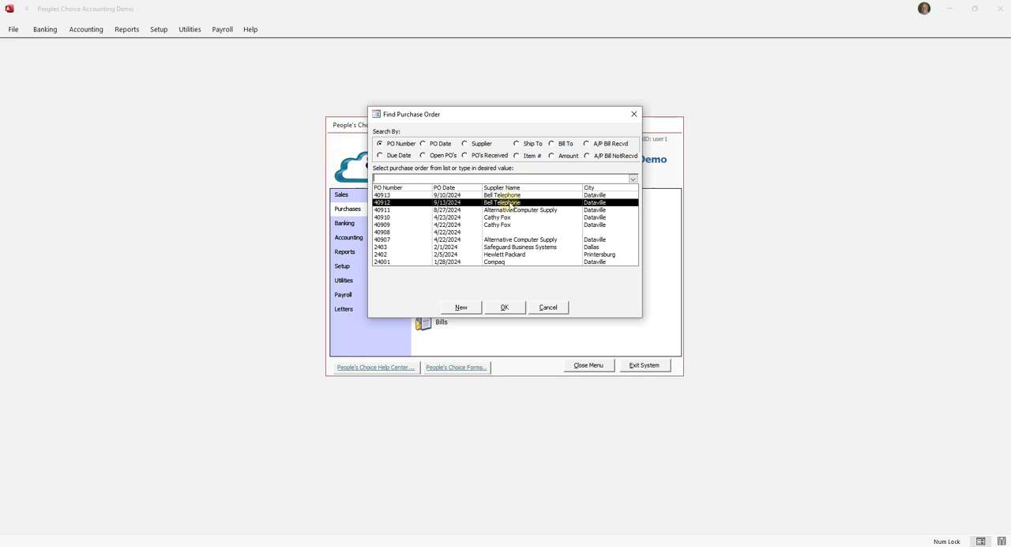
{"action": "double_click", "coordinate": [509, 203]}
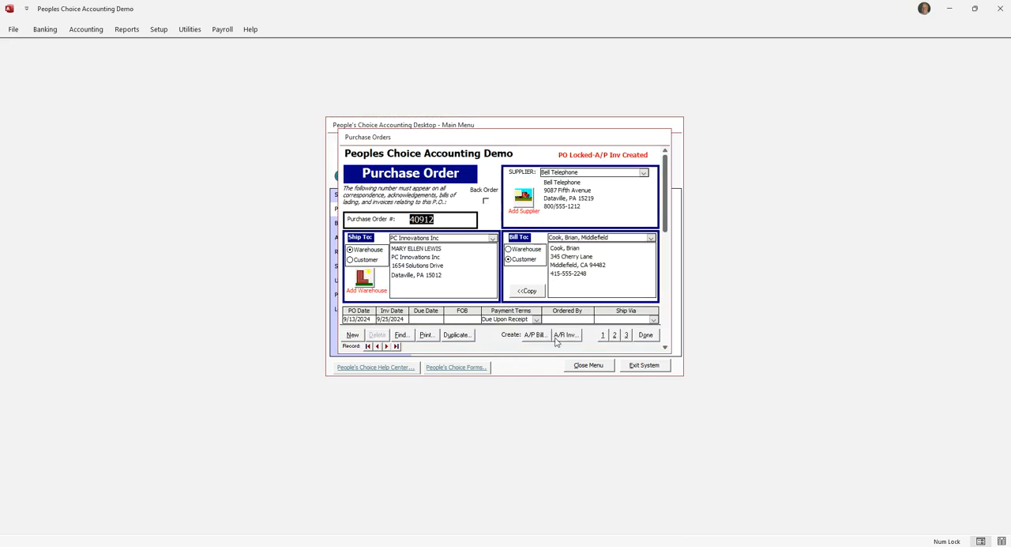
{"action": "left_click", "coordinate": [614, 335]}
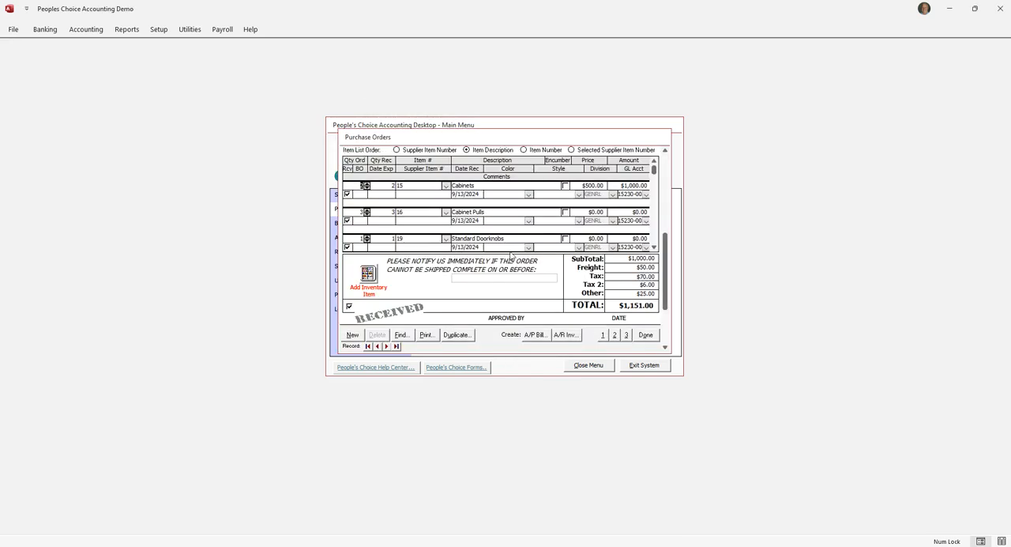
{"action": "left_click", "coordinate": [603, 335]}
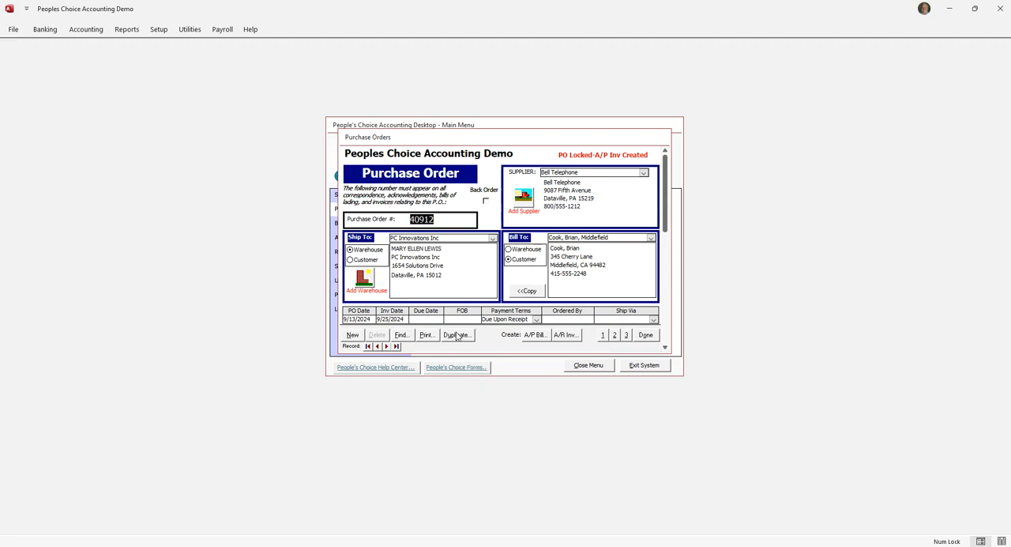
{"action": "left_click", "coordinate": [615, 335]}
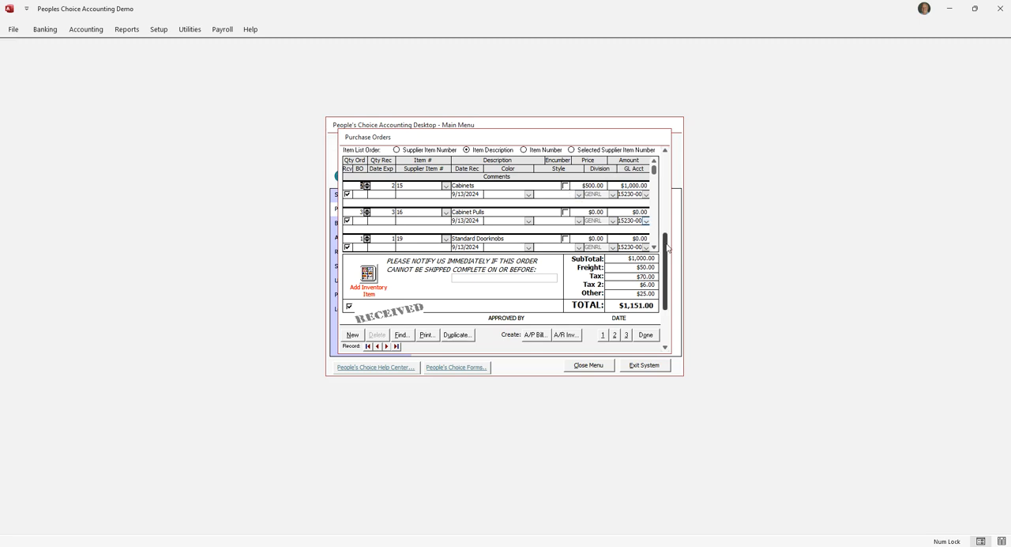
{"action": "left_click_drag", "start_coordinate": [668, 249], "coordinate": [665, 136]}
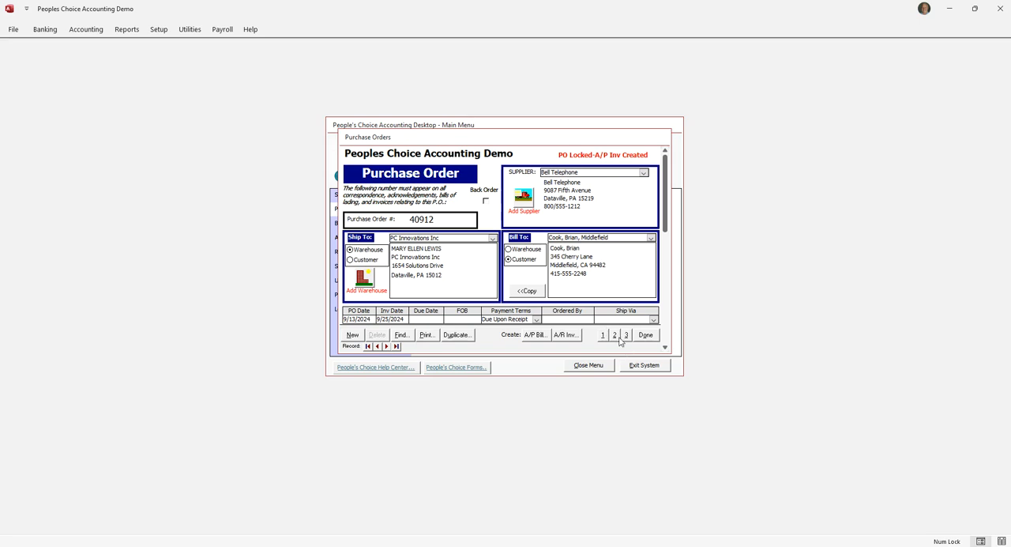
Duplicate the Bell Telephone purchase order as a new order, accepting the proposed purchase order number.
{"action": "left_click", "coordinate": [615, 335]}
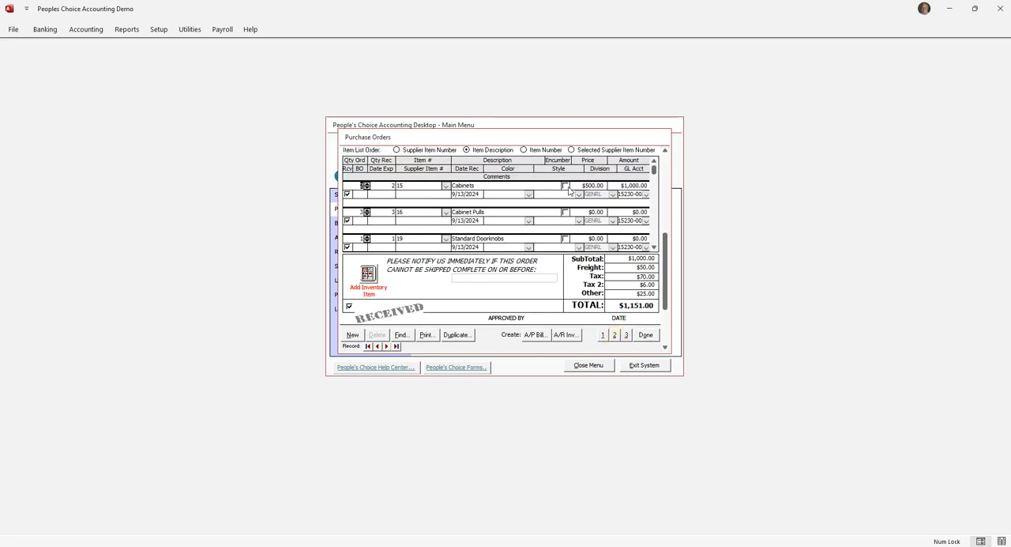
{"action": "left_click", "coordinate": [455, 335]}
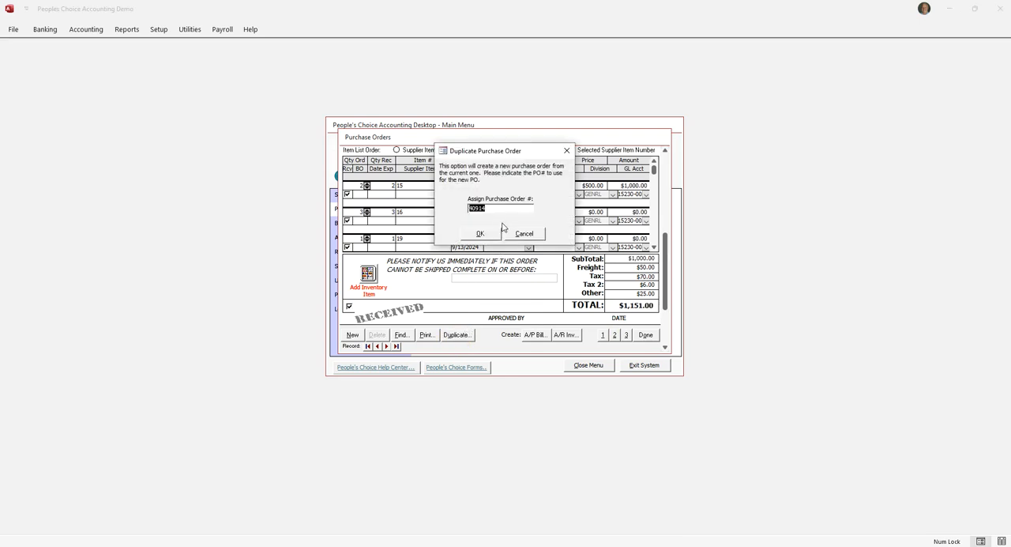
{"action": "left_click", "coordinate": [480, 232]}
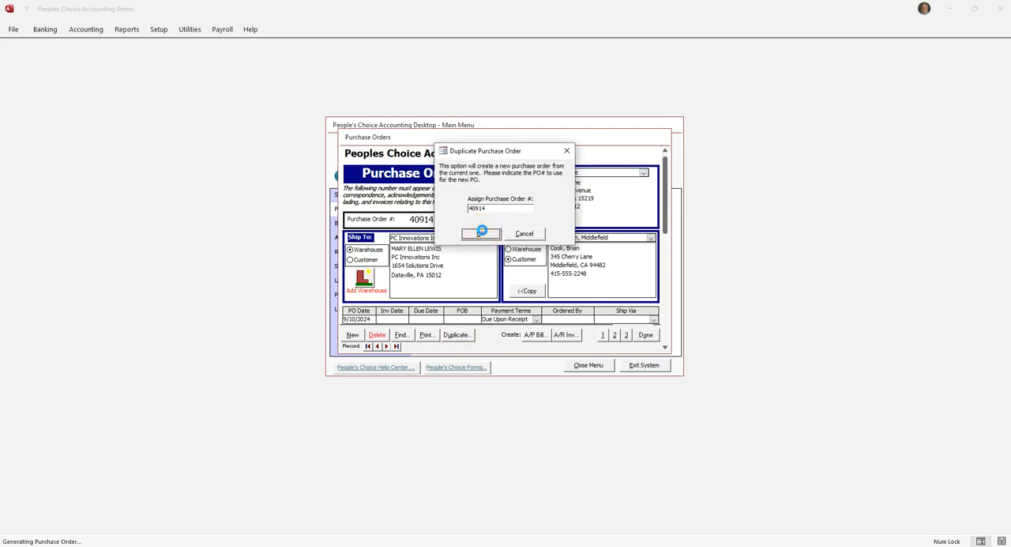
Try to mark the Cabinets line of the duplicated purchase order as encumbered, and close the order.
{"action": "left_click", "coordinate": [615, 334]}
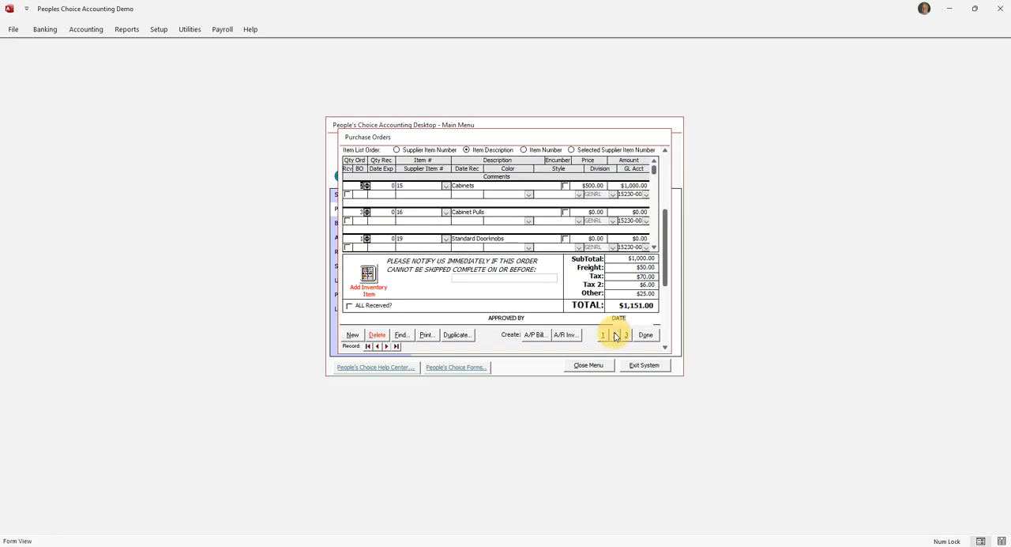
{"action": "left_click", "coordinate": [566, 186]}
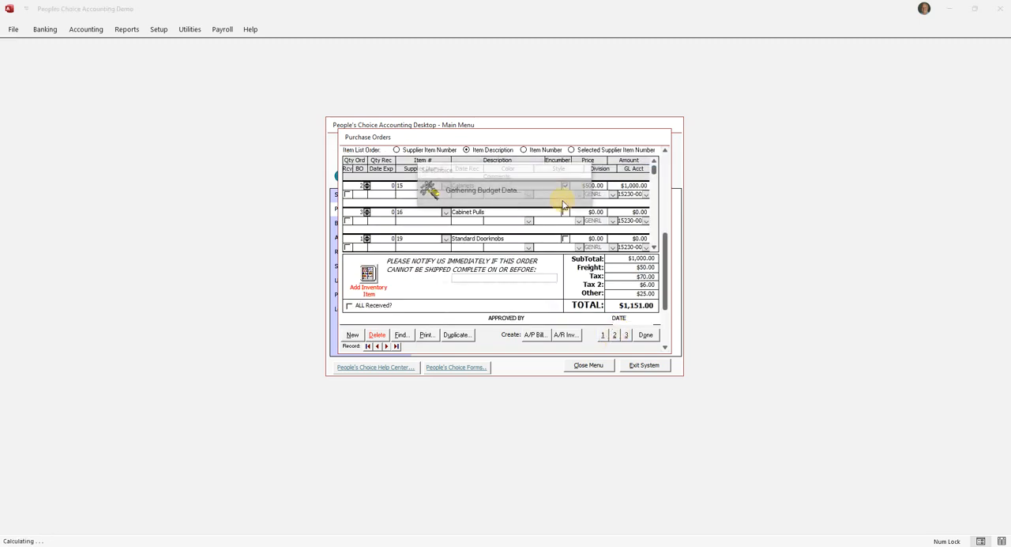
{"action": "left_click", "coordinate": [555, 309]}
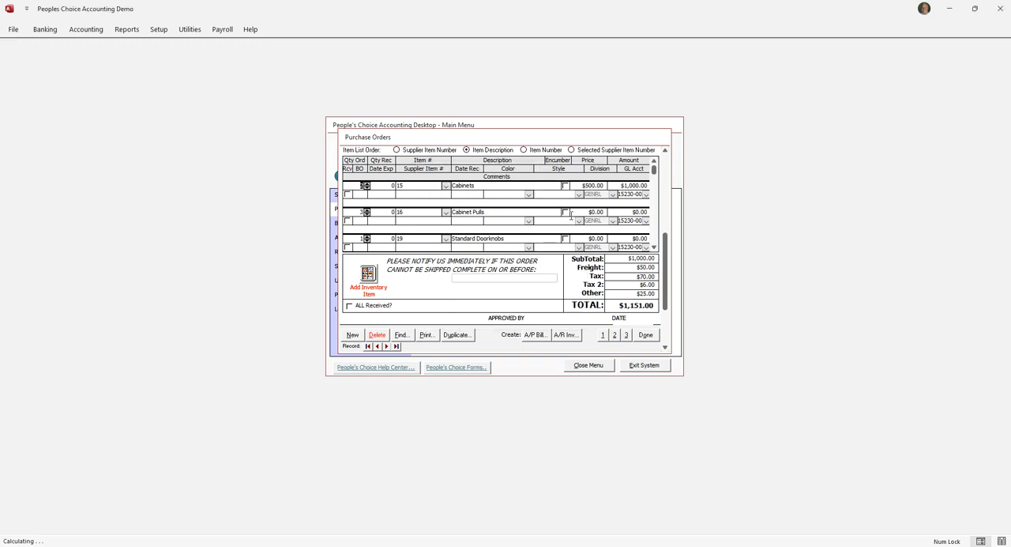
{"action": "left_click", "coordinate": [564, 187]}
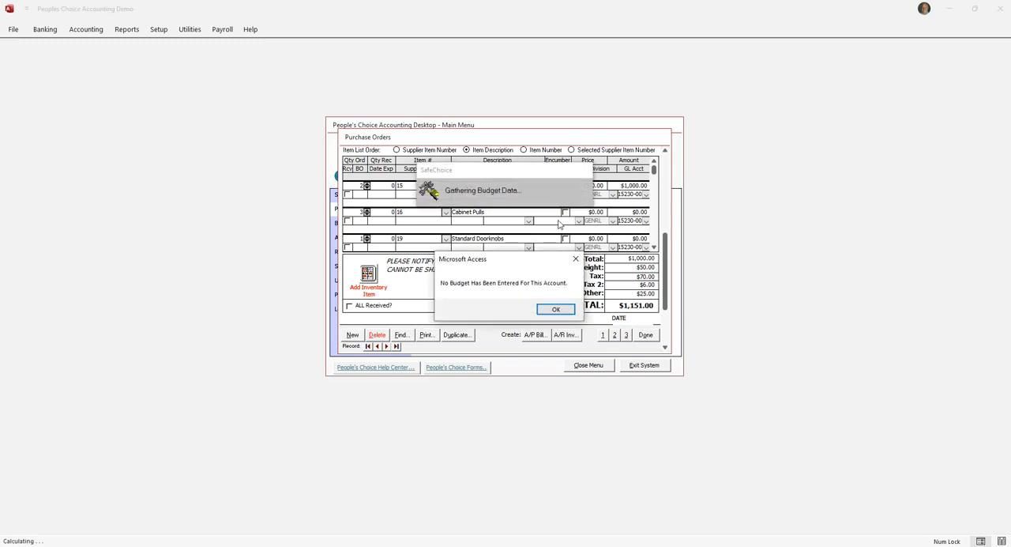
{"action": "left_click", "coordinate": [557, 308]}
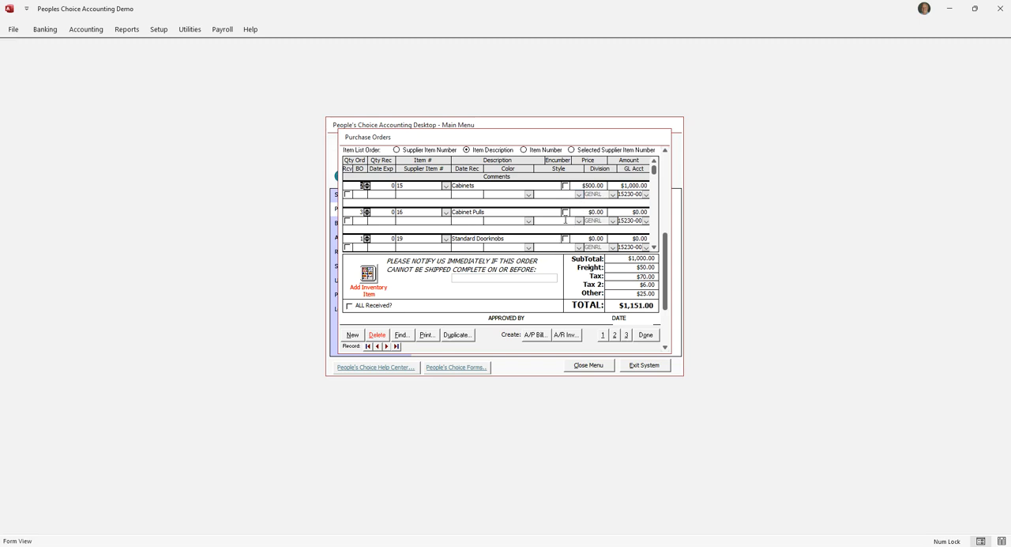
{"action": "left_click", "coordinate": [646, 338]}
{"action": "left_click", "coordinate": [646, 337]}
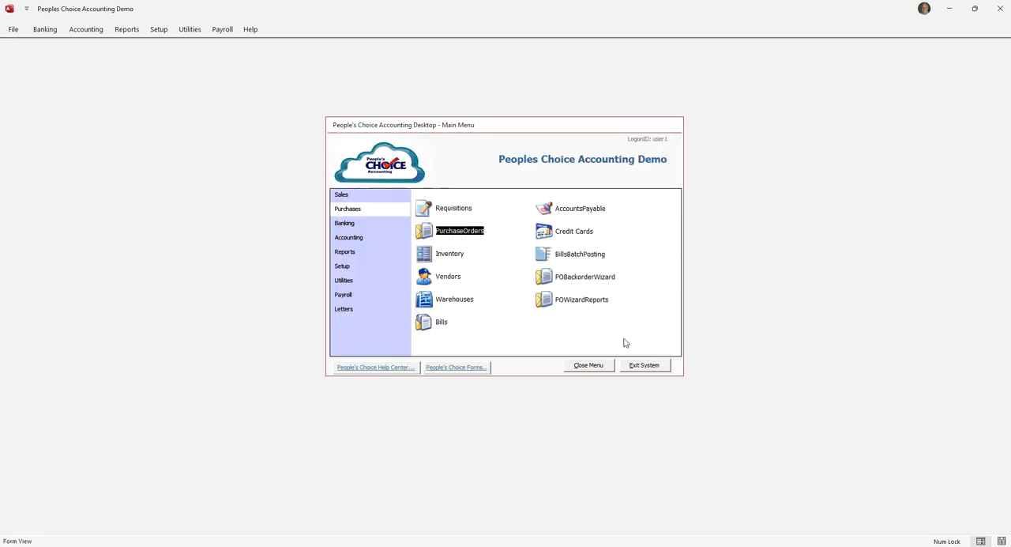
Look up the Encumbrances Report among the accounting reports, read its description, and close the report selection without printing.
{"action": "left_click", "coordinate": [337, 253]}
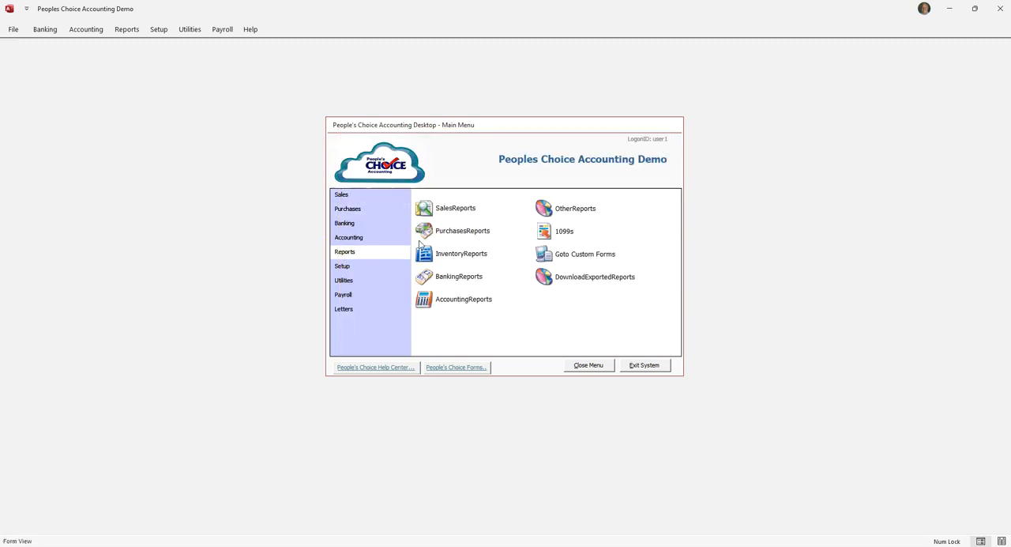
{"action": "left_click", "coordinate": [464, 299]}
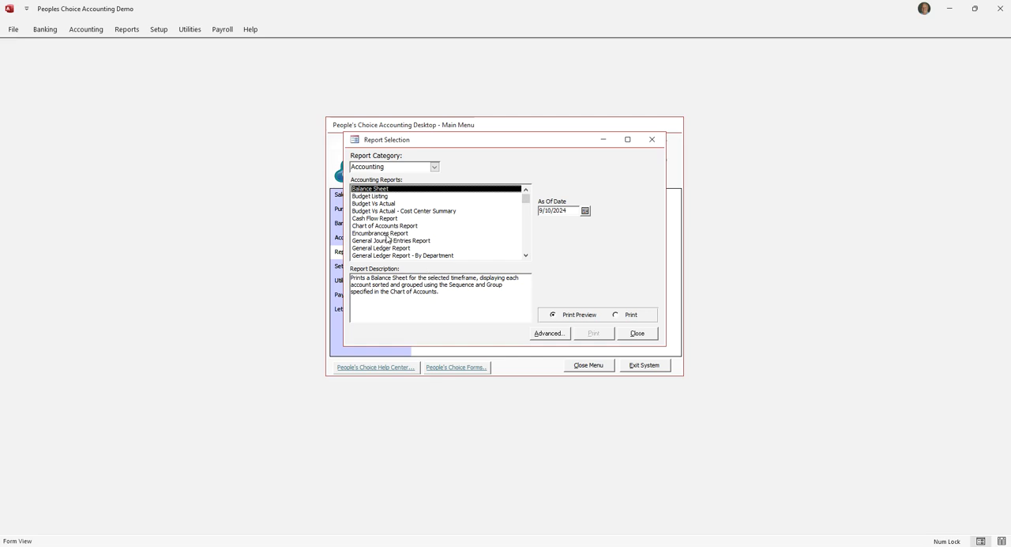
{"action": "left_click", "coordinate": [387, 234]}
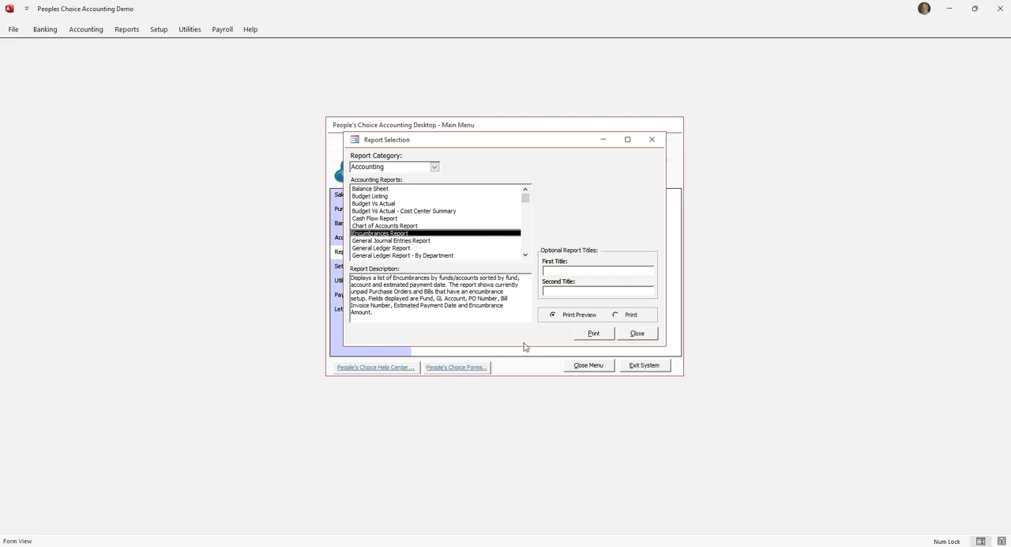
{"action": "left_click", "coordinate": [637, 333]}
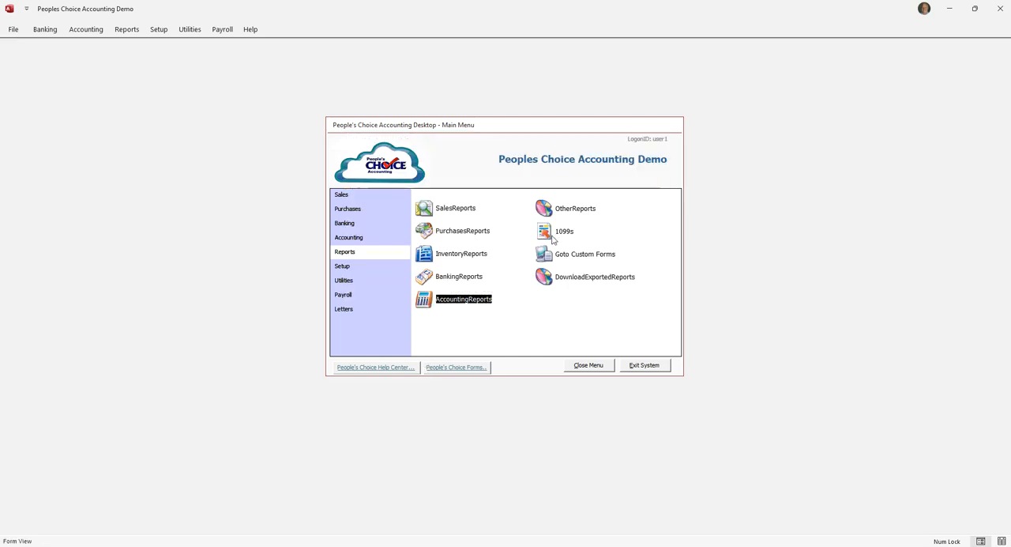